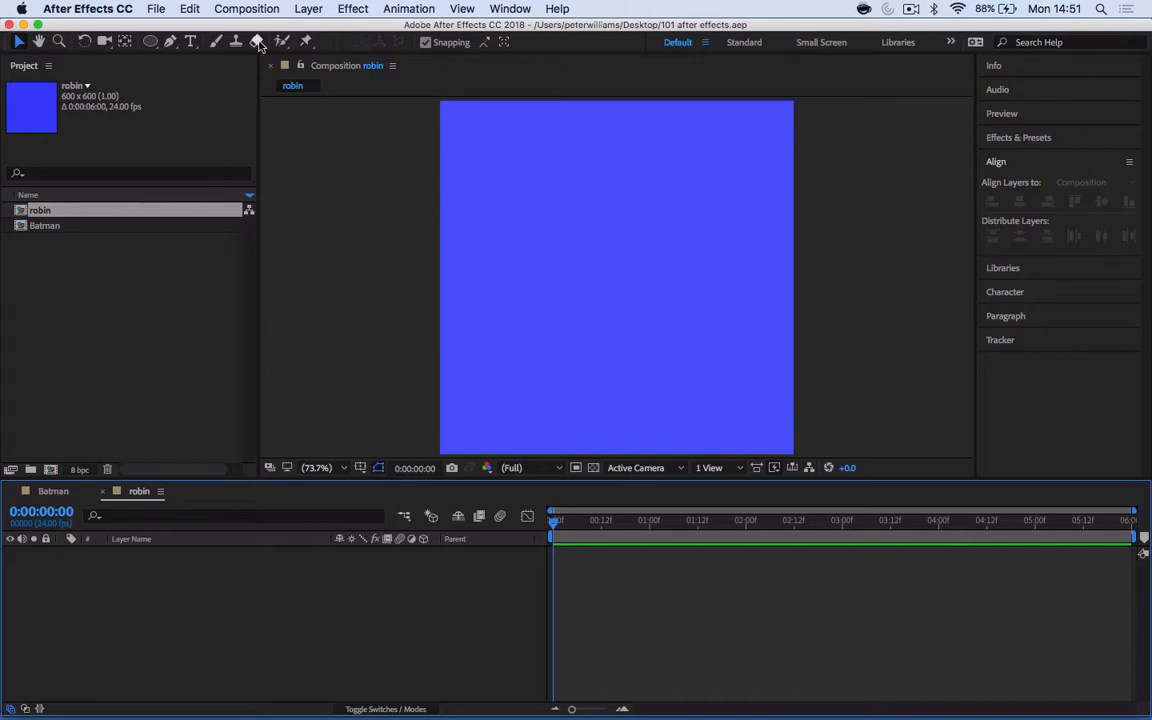
- Review the robin composition's settings, including its size, frame rate, duration and background colour
left_click(236, 12)
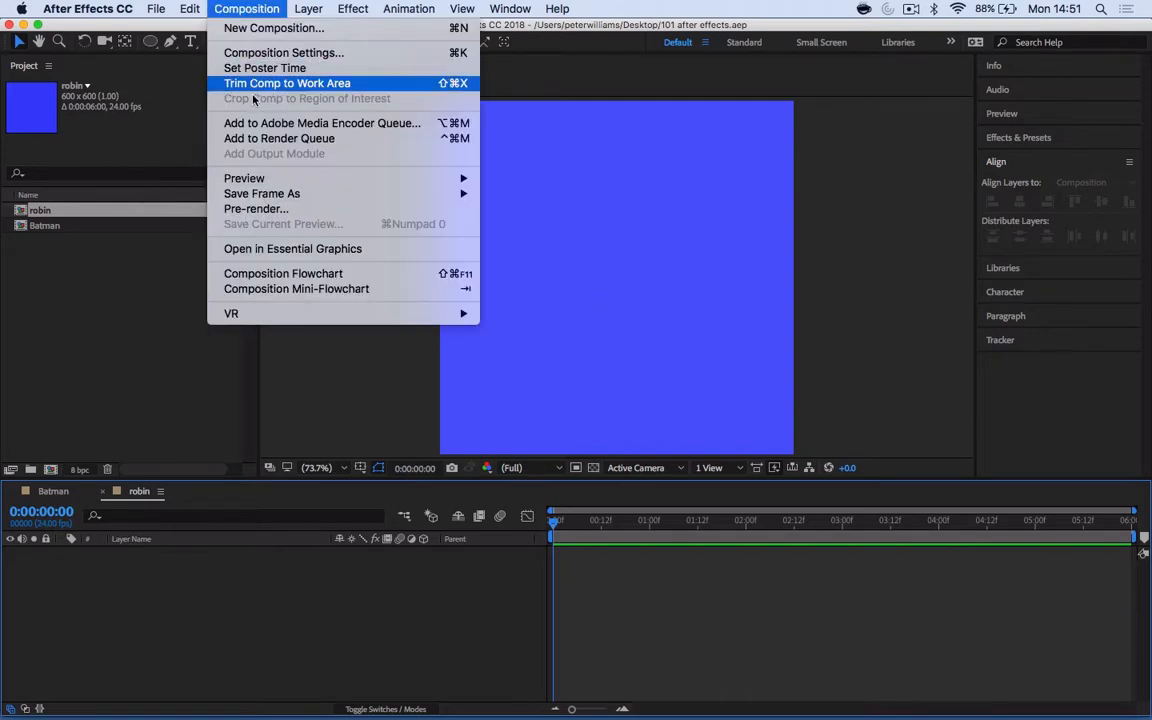
left_click(232, 50)
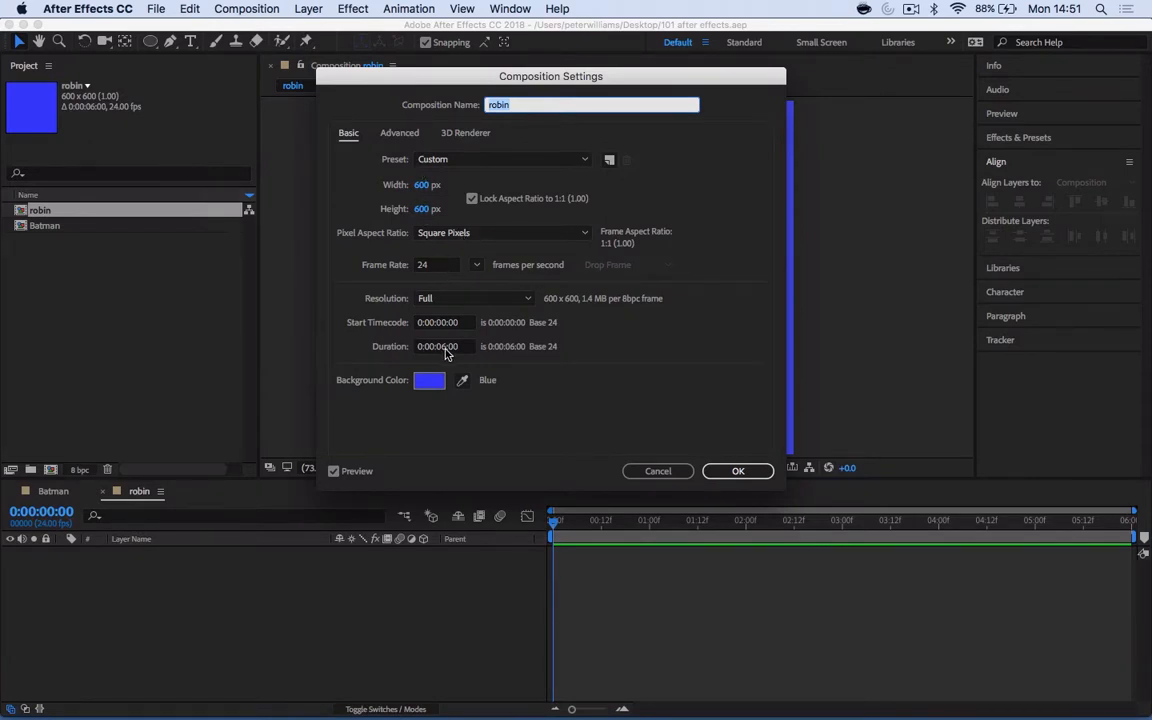
left_click(737, 471)
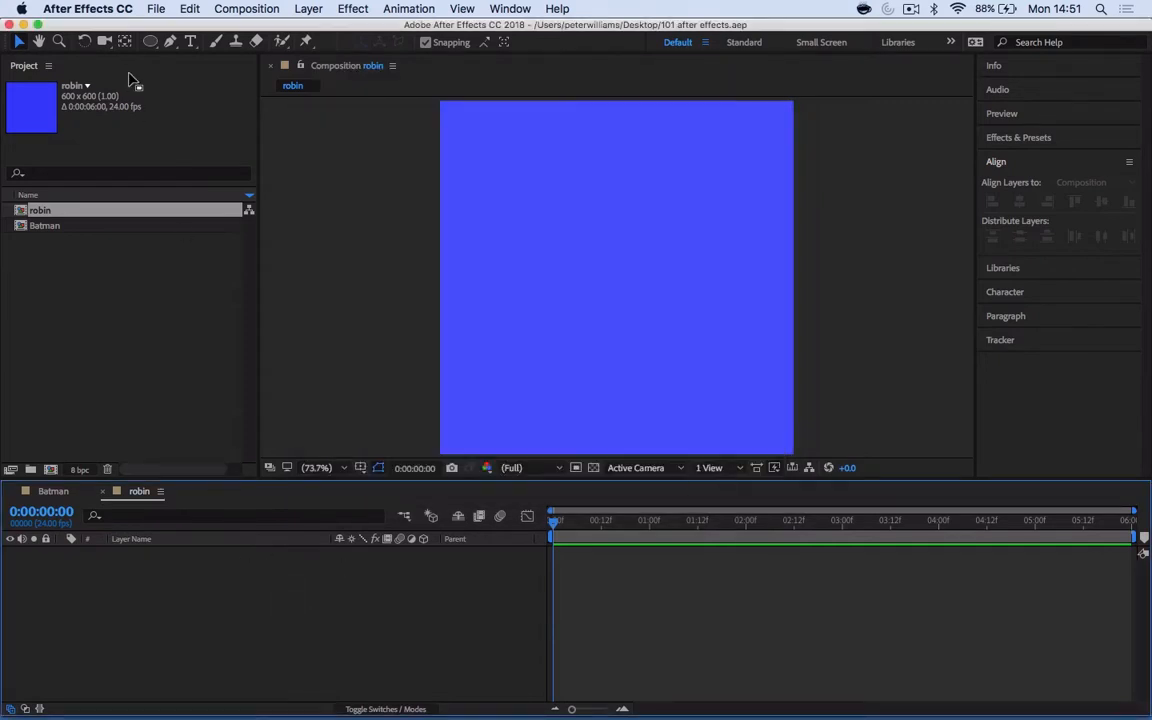
- Draw a turquoise circle with the Ellipse tool, centred at about 199, 220, and move the layer's anchor point to its centre
left_click_drag(148, 45, 200, 77)
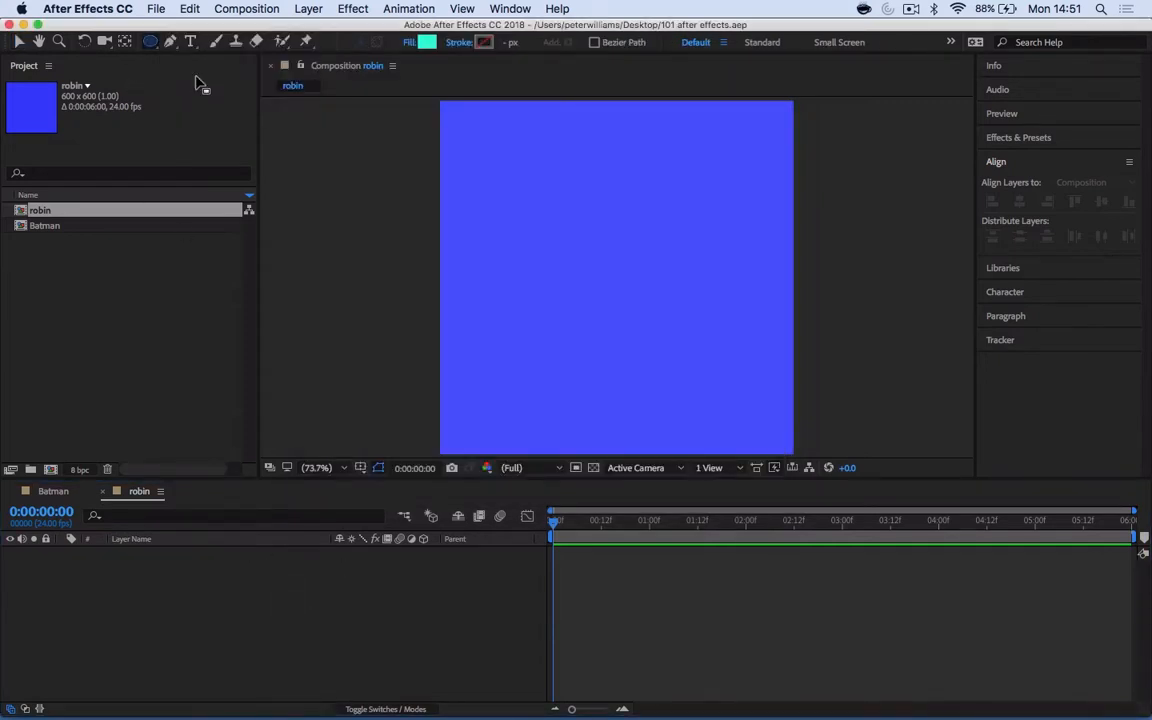
left_click_drag(512, 184, 602, 275)
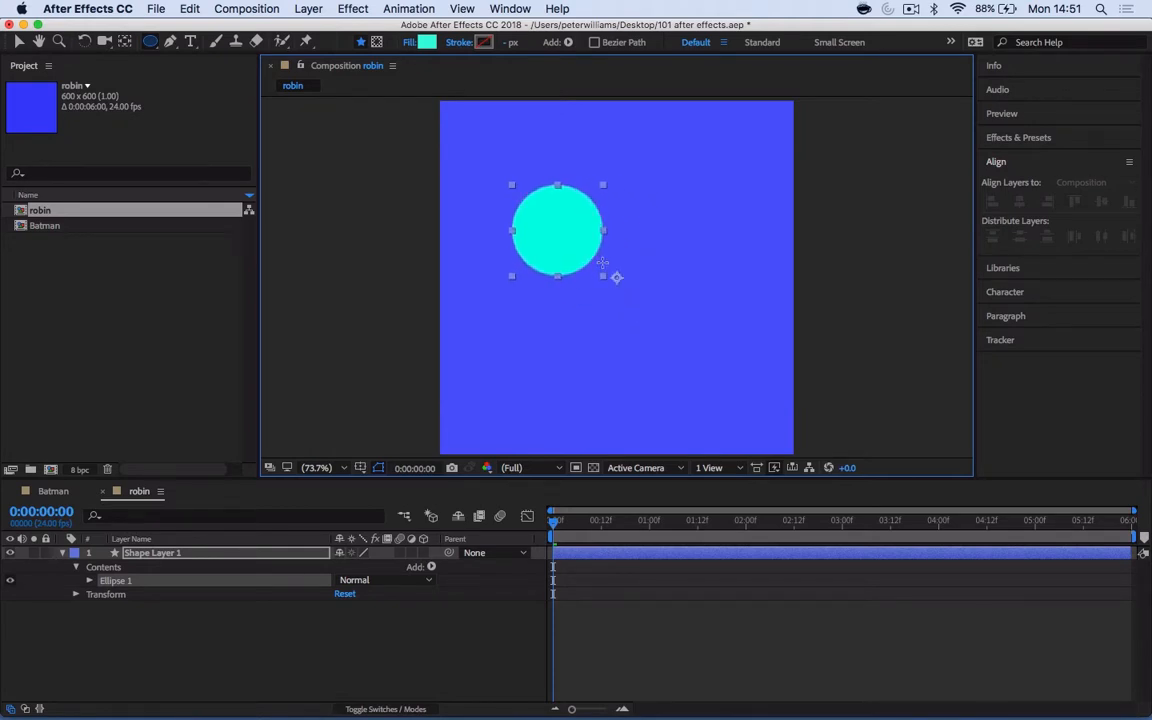
key("y")
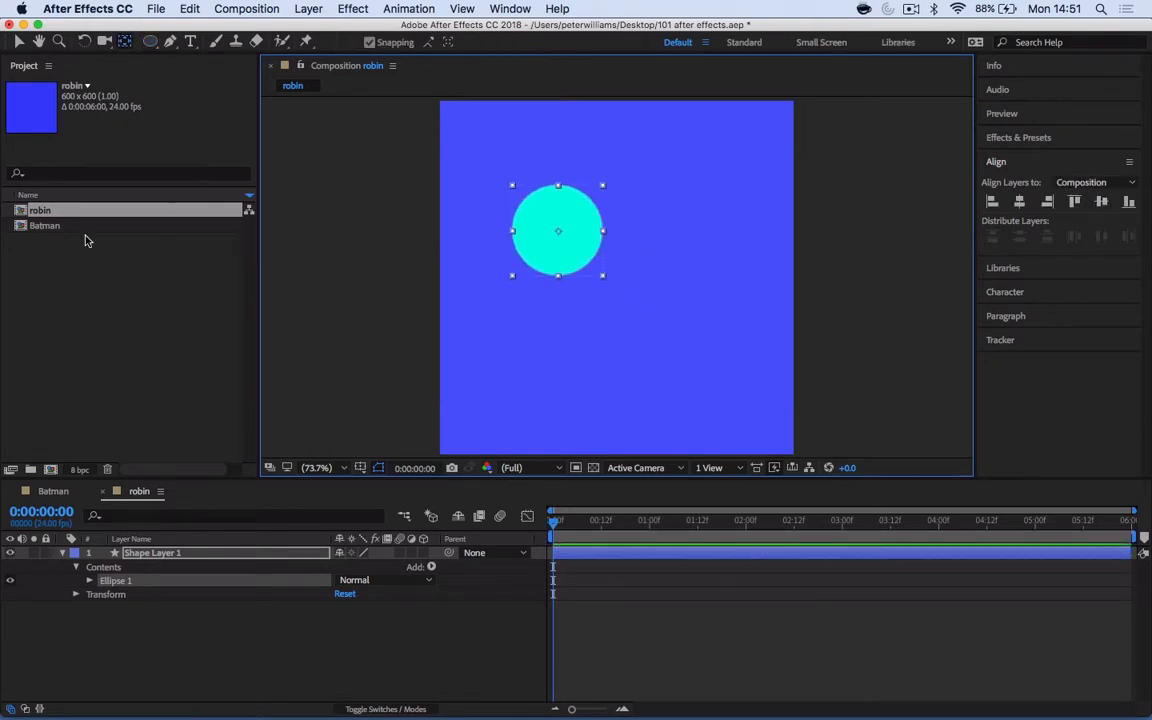
left_click(155, 555)
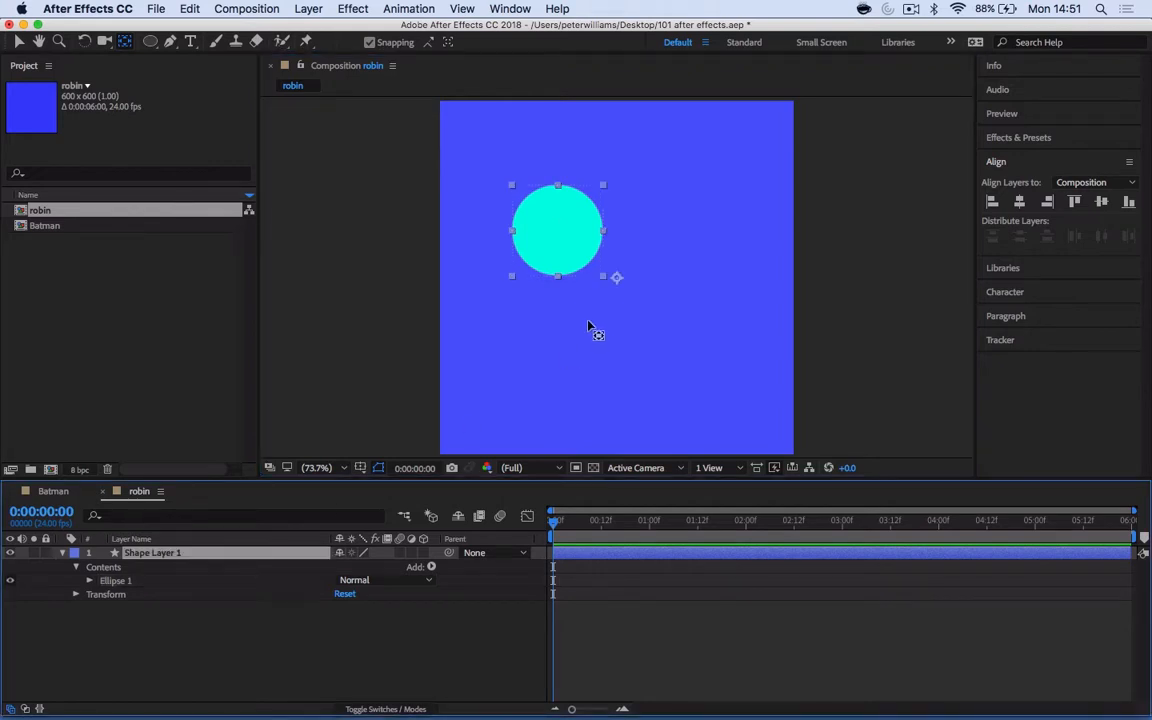
left_click(142, 580)
left_click(142, 567)
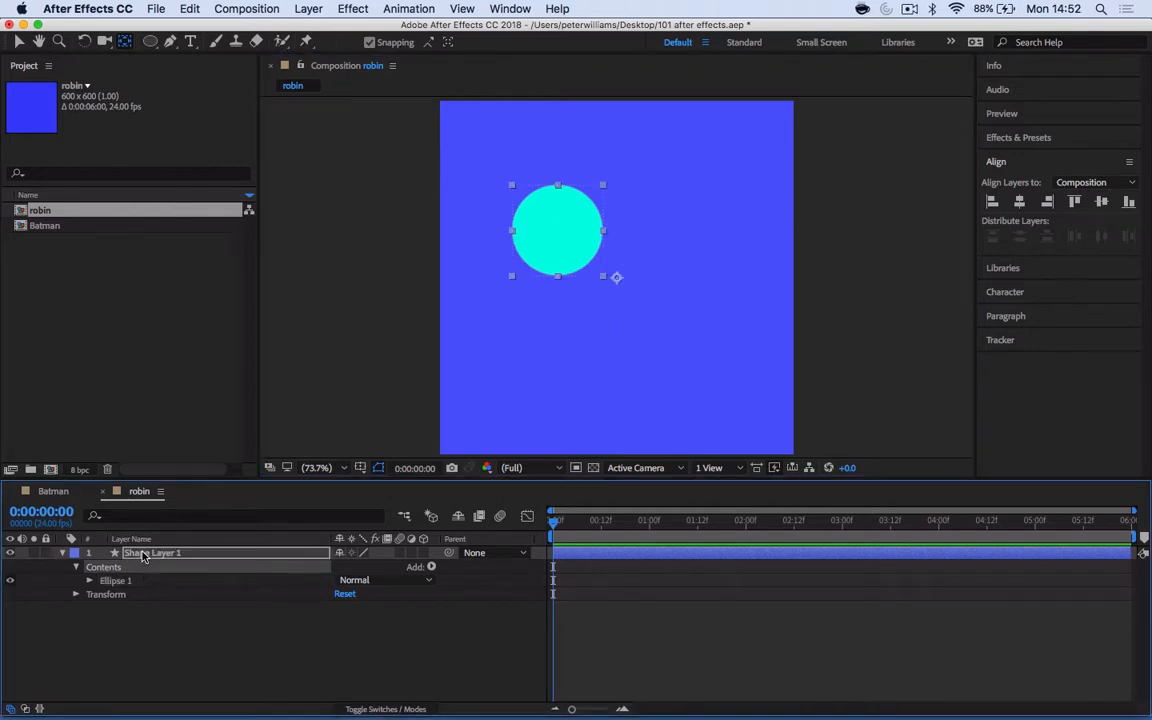
left_click(142, 554)
left_click_drag(616, 277, 561, 235)
- Rename the new shape layer as Circle
left_click(174, 561)
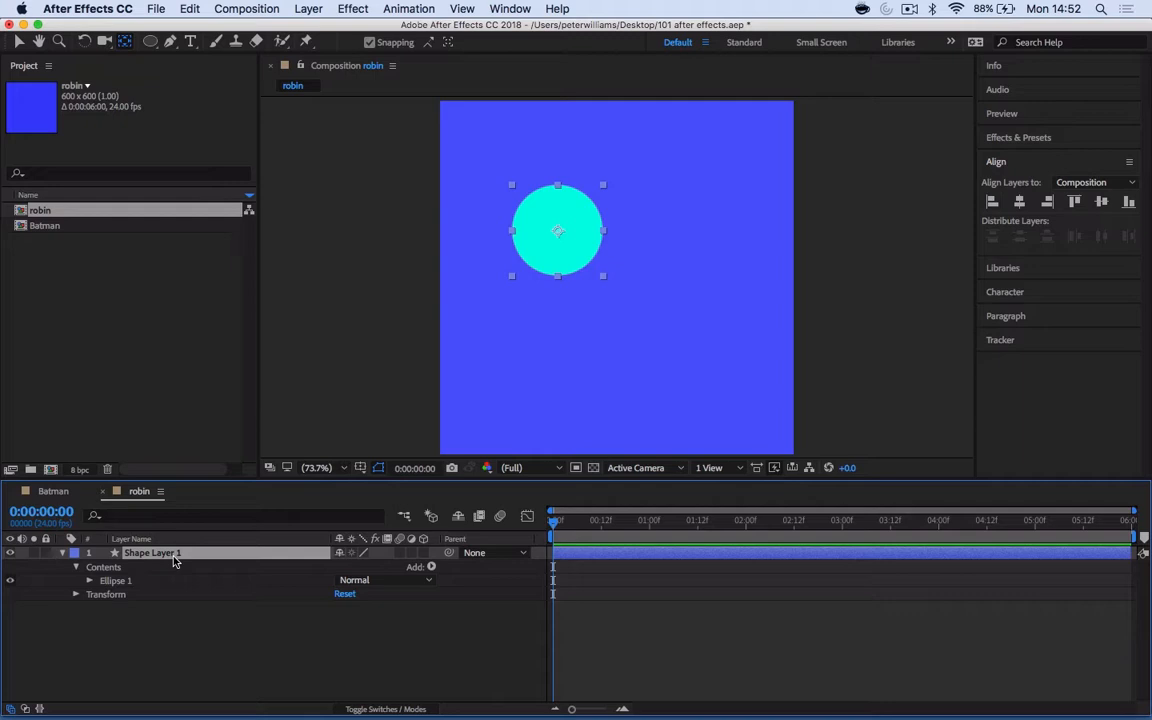
key("Return")
type("cIRC")
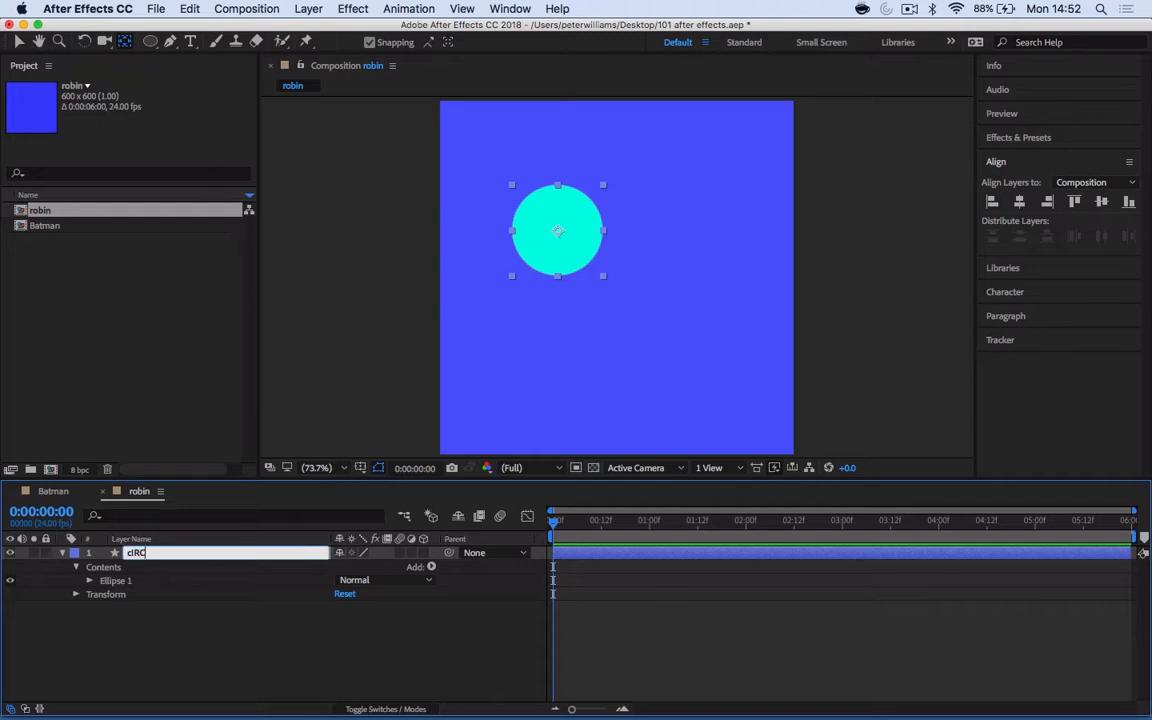
type("LE")
key("BackSpace")
left_click(174, 680)
- Check the anchor point's placement on the circle and collapse the Circle layer's properties
left_click(175, 555)
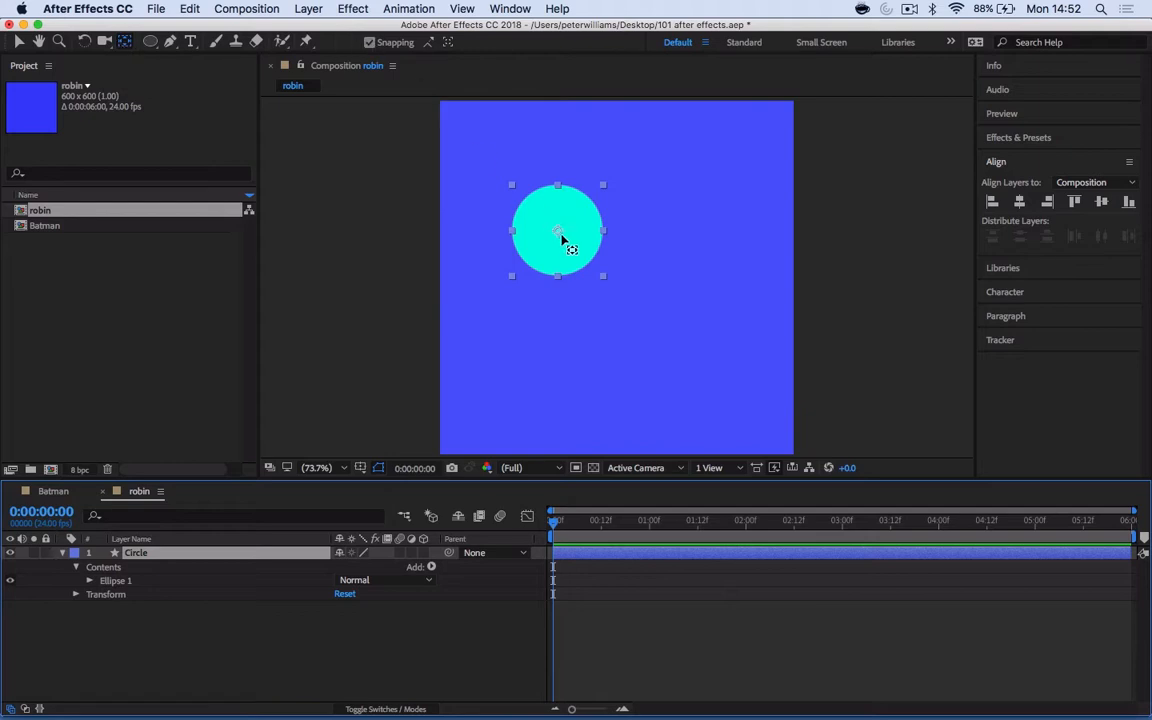
left_click(559, 235)
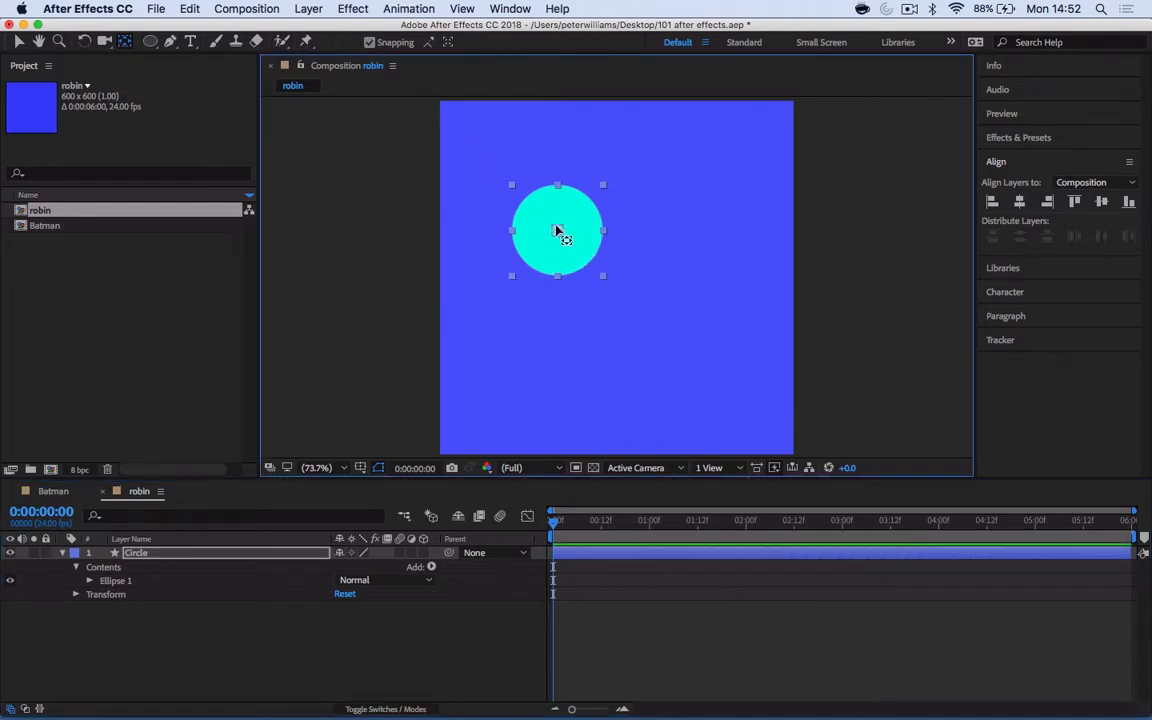
left_click(172, 552)
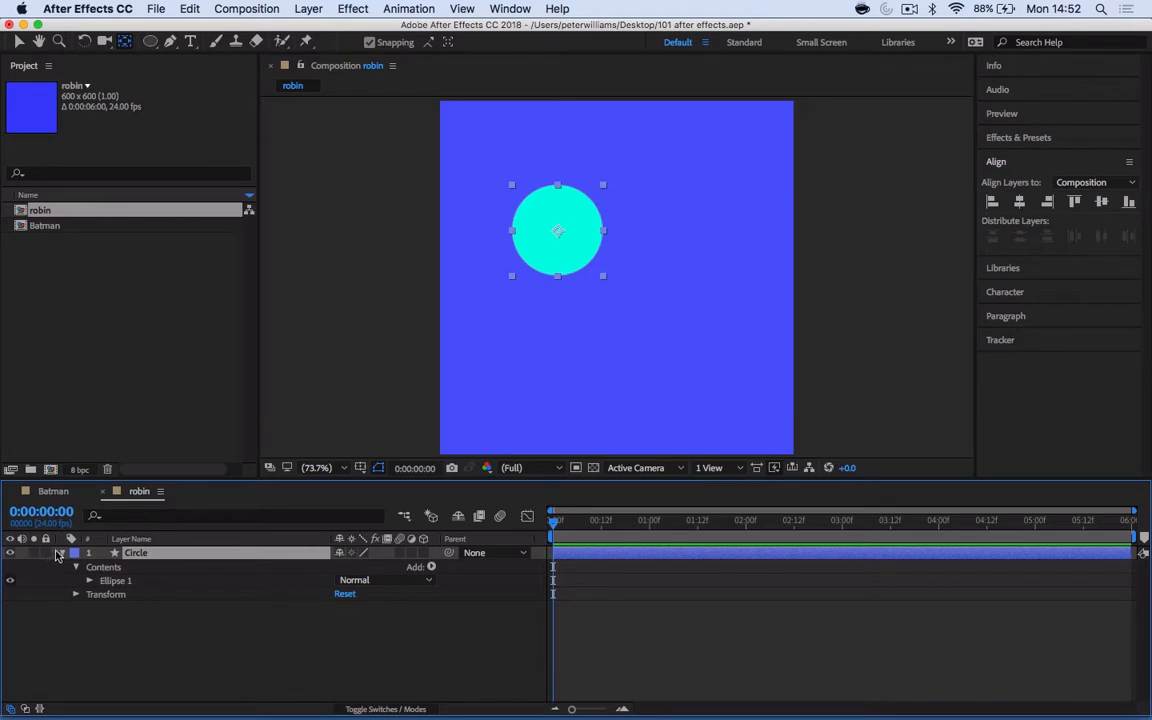
left_click(61, 553)
left_click(138, 622)
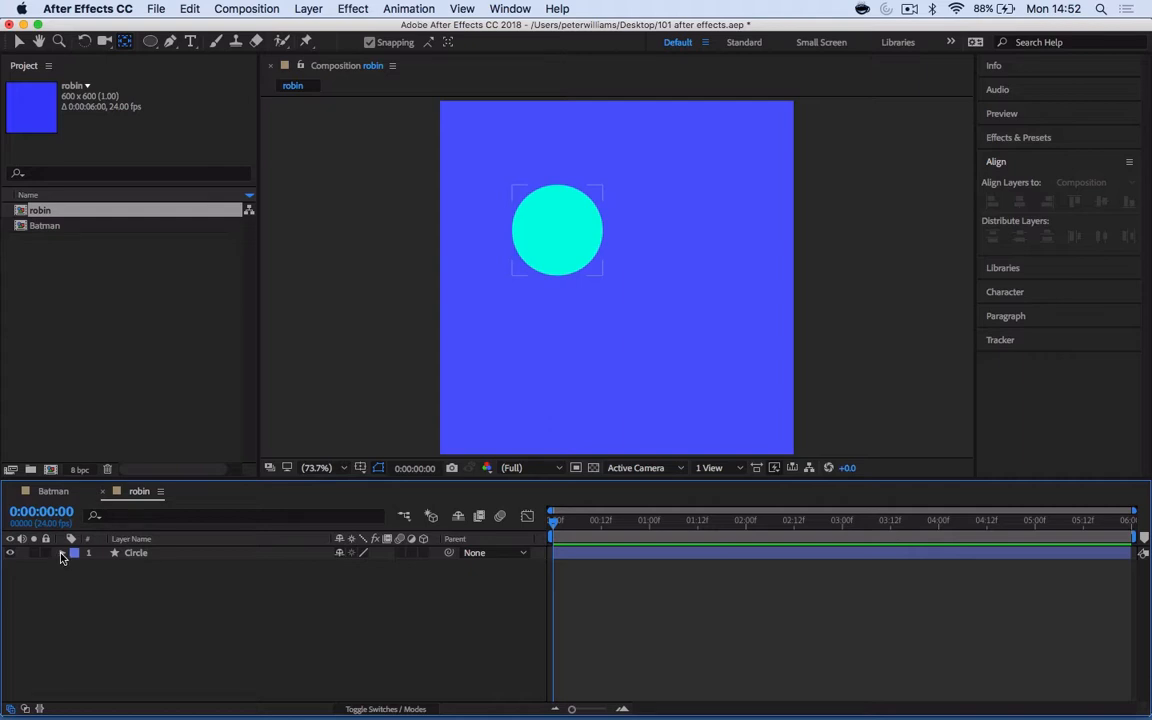
left_click_drag(566, 531, 515, 543)
- Expand the Circle layer and look at its Contents group with the ellipse inside
left_click(62, 554)
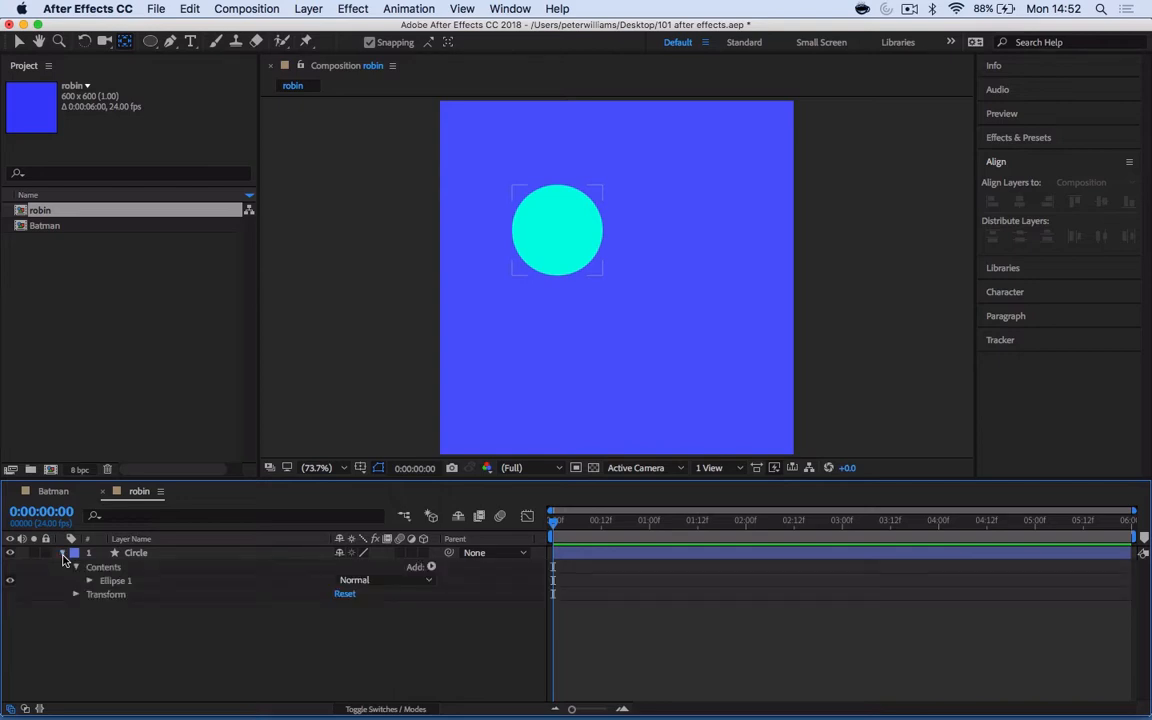
left_click(76, 567)
left_click(104, 568)
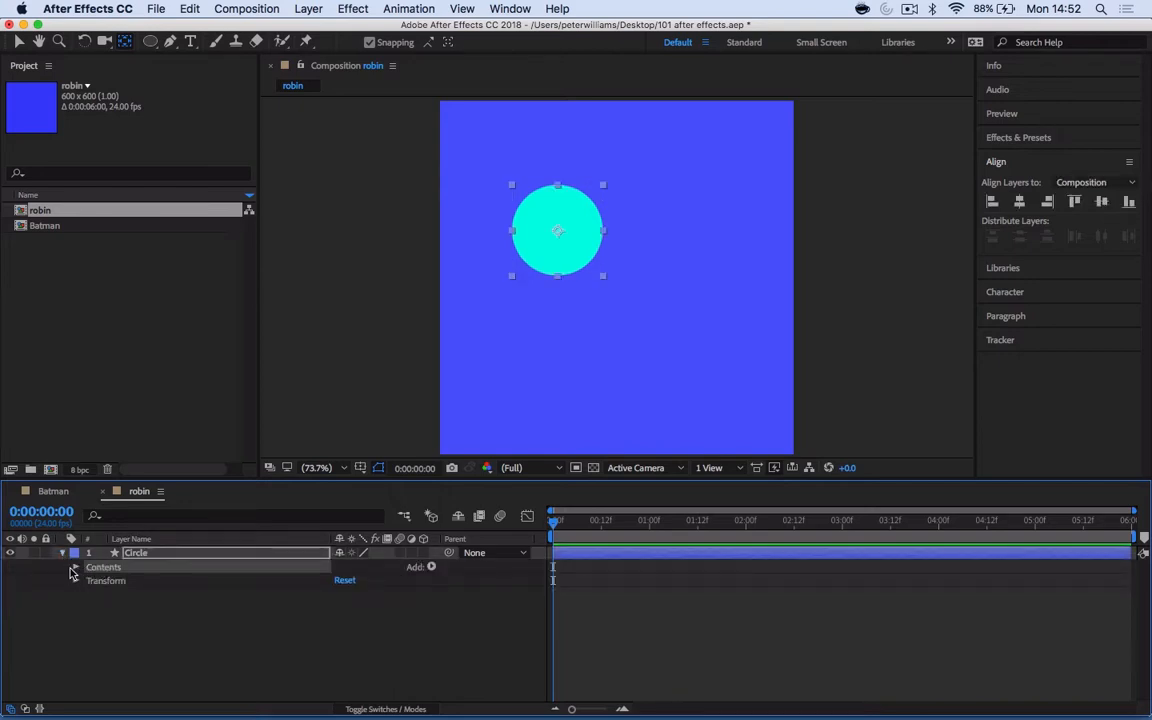
left_click(78, 582)
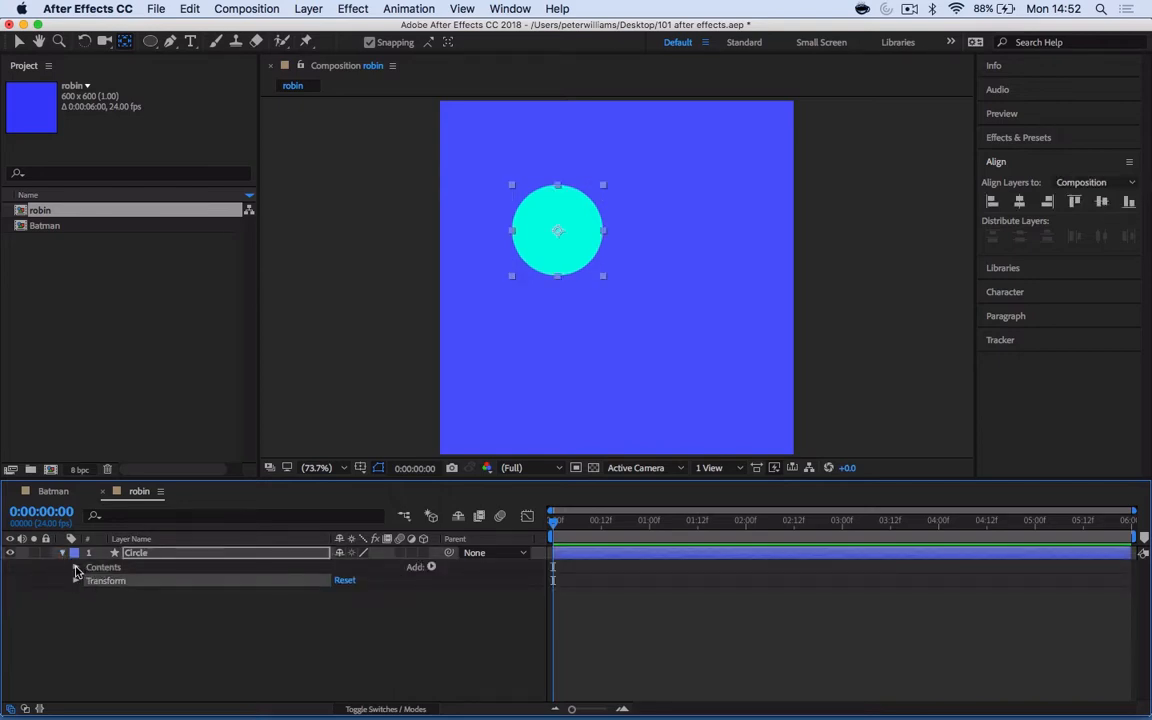
left_click(76, 567)
left_click(114, 583)
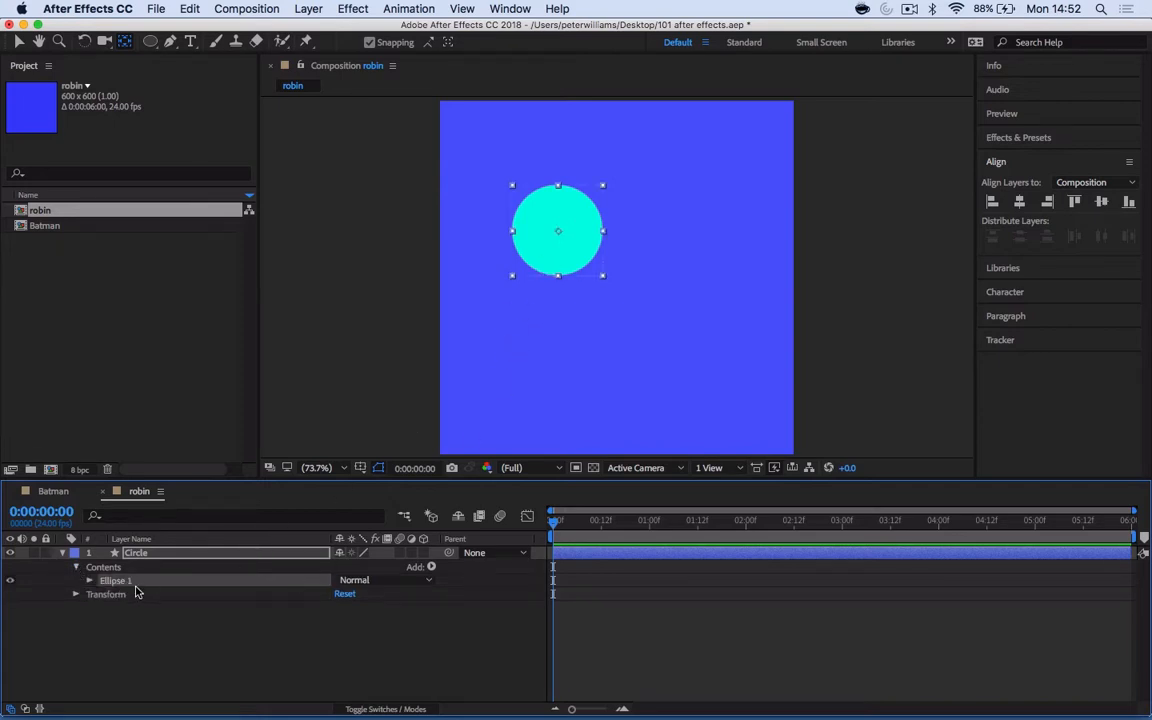
left_click(76, 567)
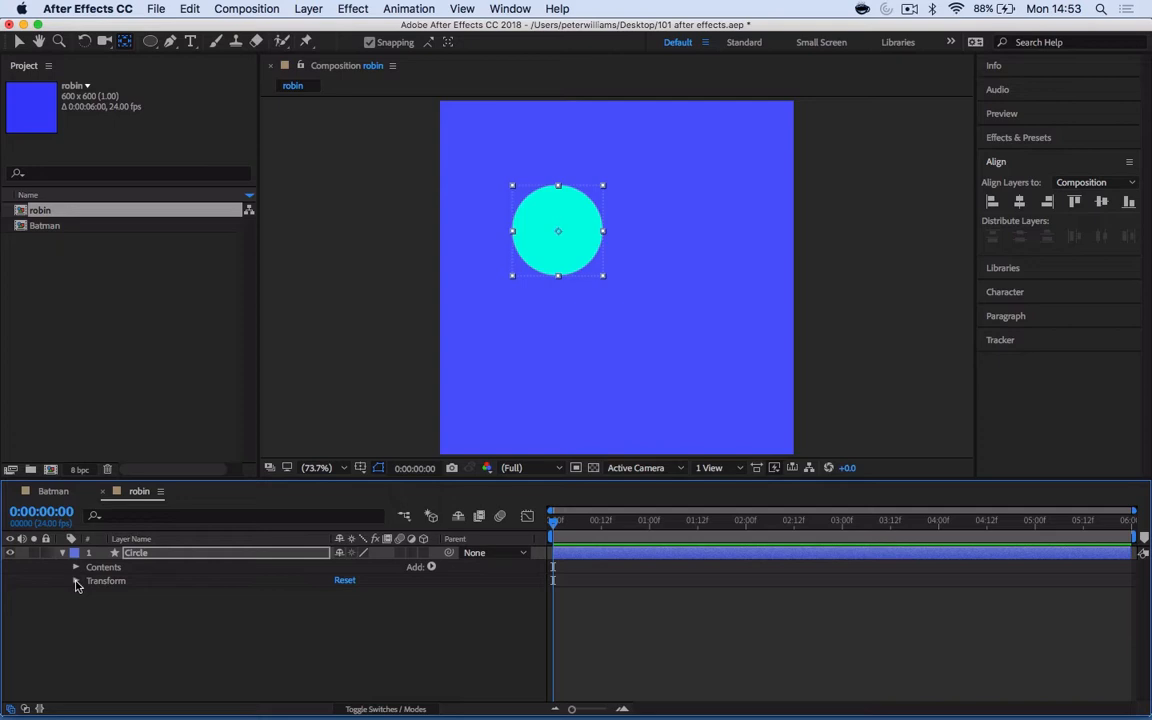
- Expand the Circle layer's Transform group and go through Anchor Point, Position, Scale, Rotation and Opacity
left_click(76, 581)
left_click(133, 595)
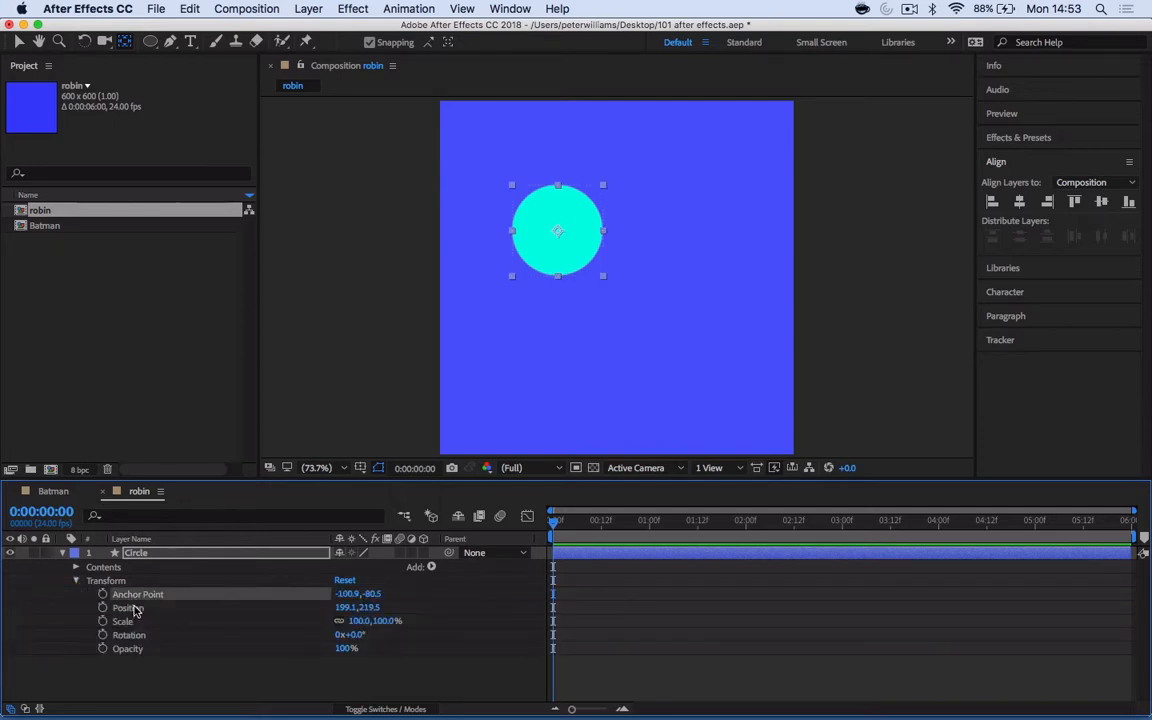
left_click(133, 608)
left_click(133, 622)
left_click(133, 636)
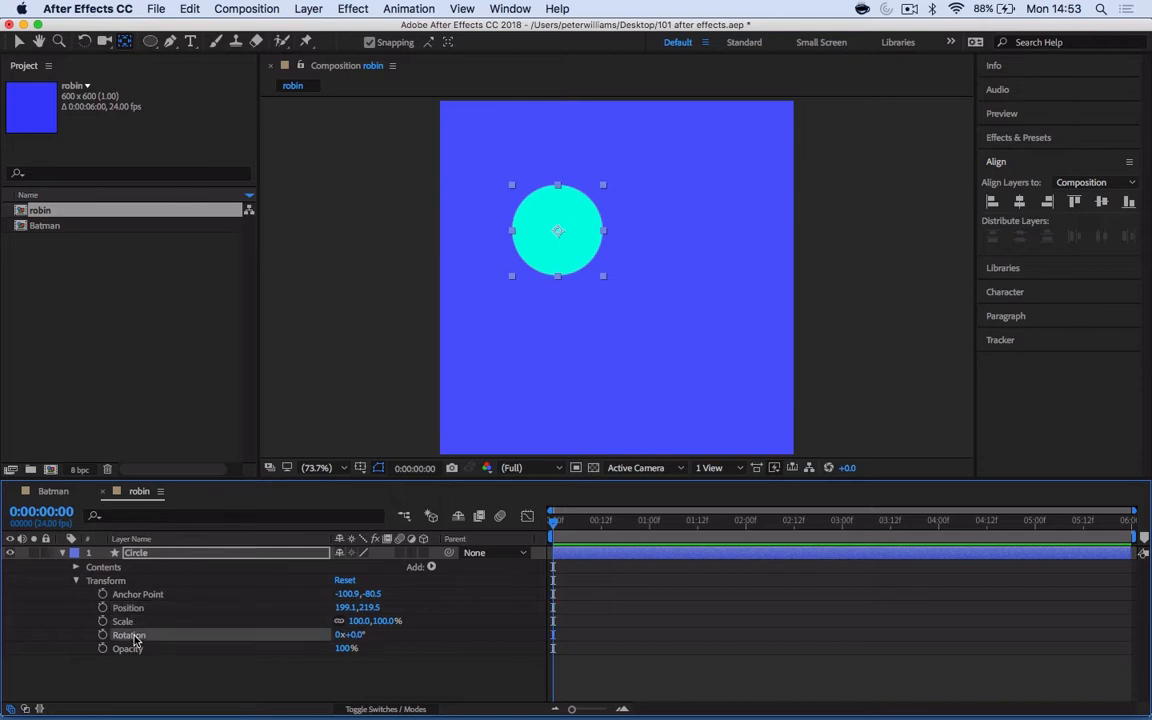
left_click(133, 649)
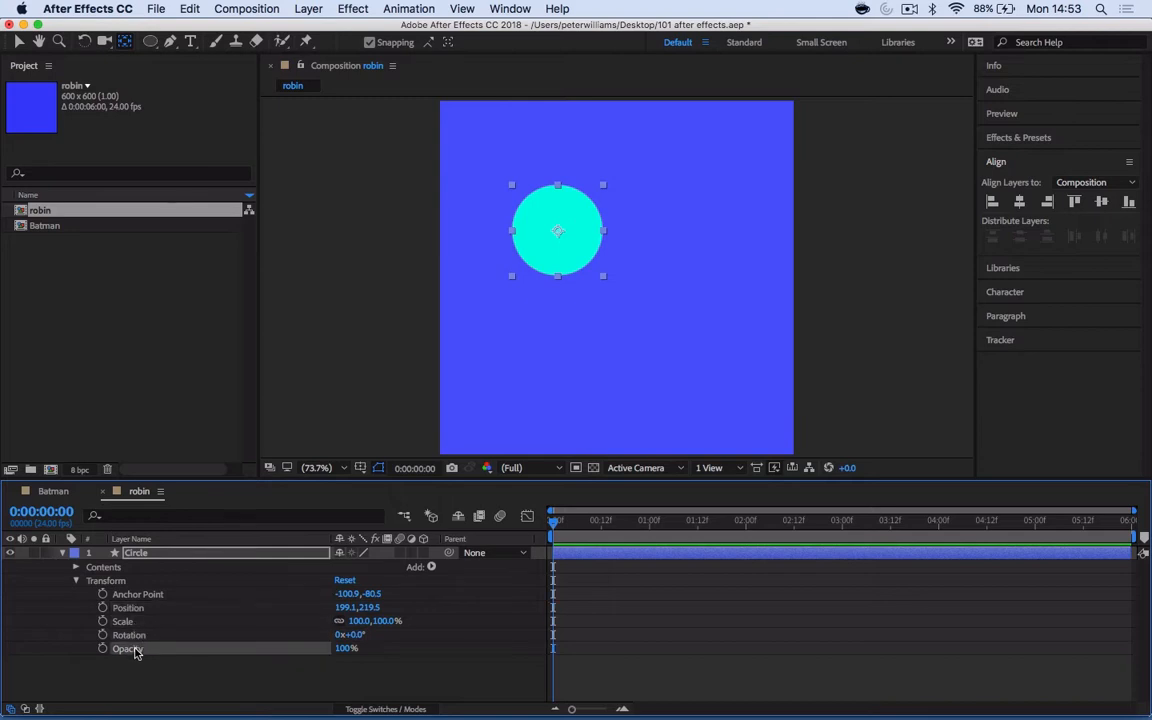
left_click(140, 597)
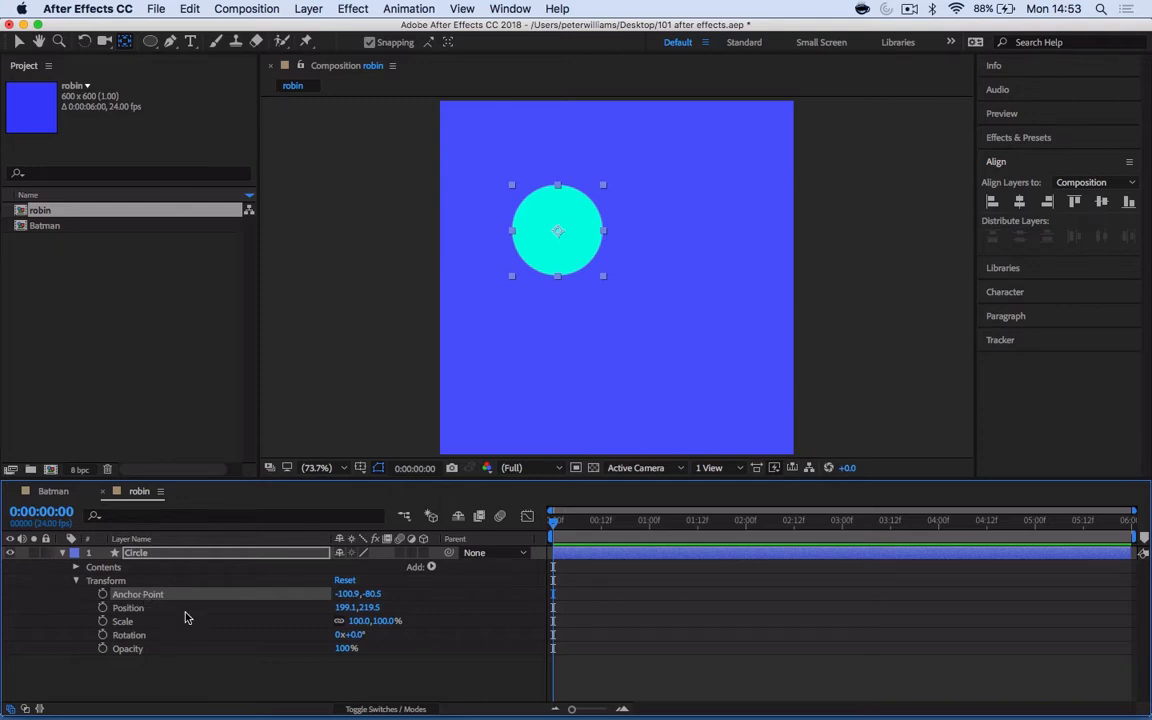
- Move the Circle layer to position 280.1, 272.5
left_click(153, 610)
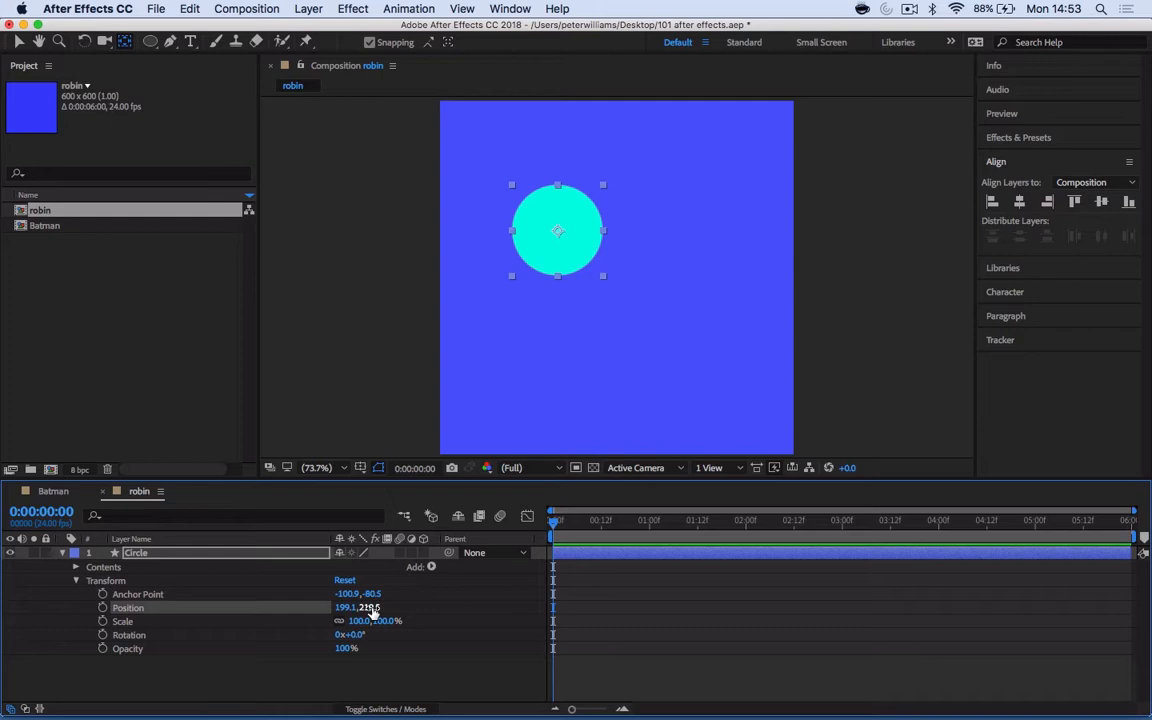
left_click_drag(370, 608, 429, 607)
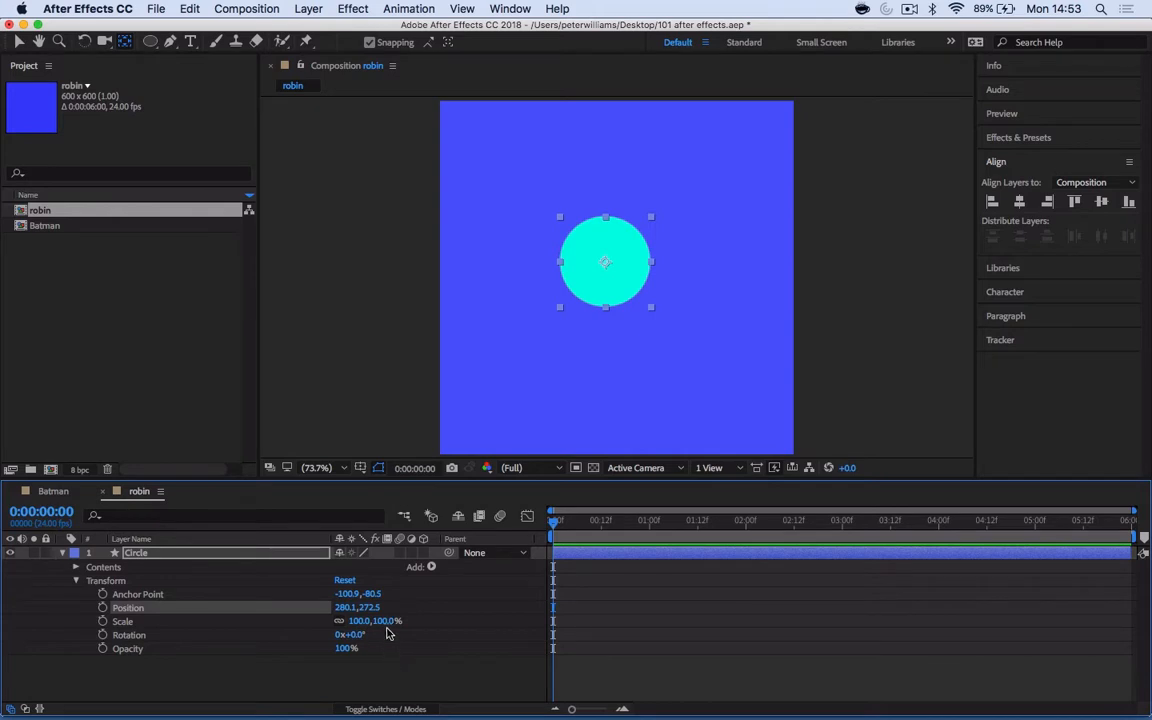
- Try scaling the circle down to 50% and restore its scale to 100%
left_click_drag(387, 621, 364, 634)
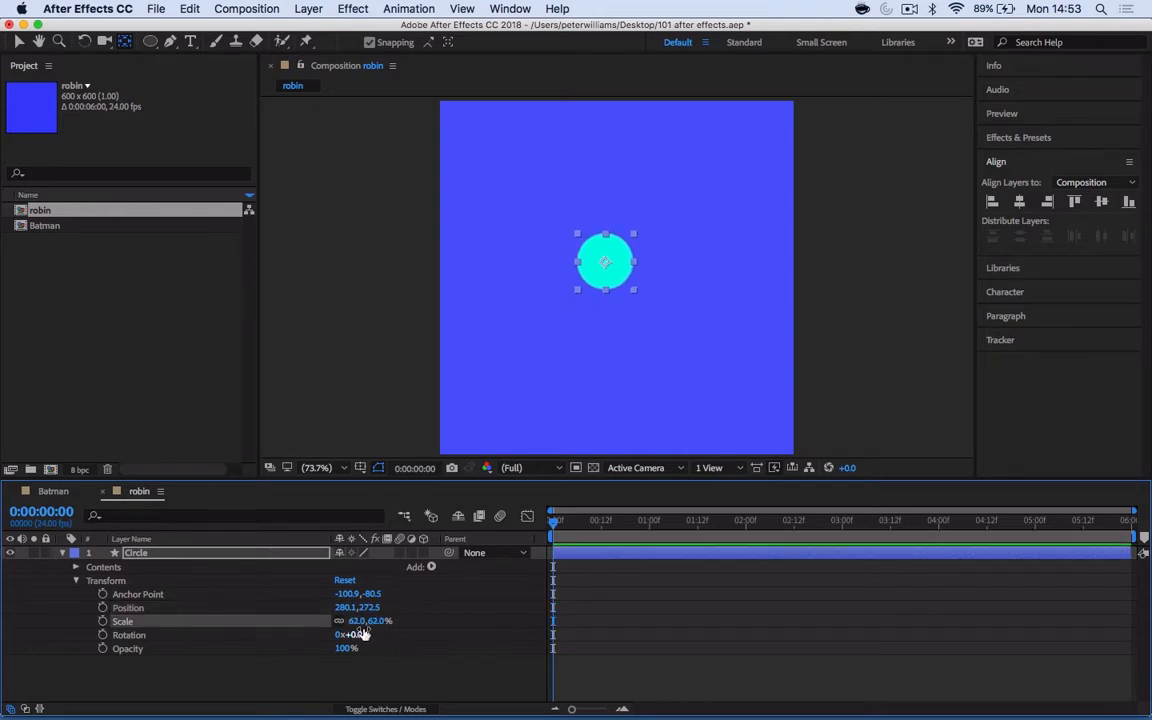
left_click(377, 622)
type("50")
left_click(386, 662)
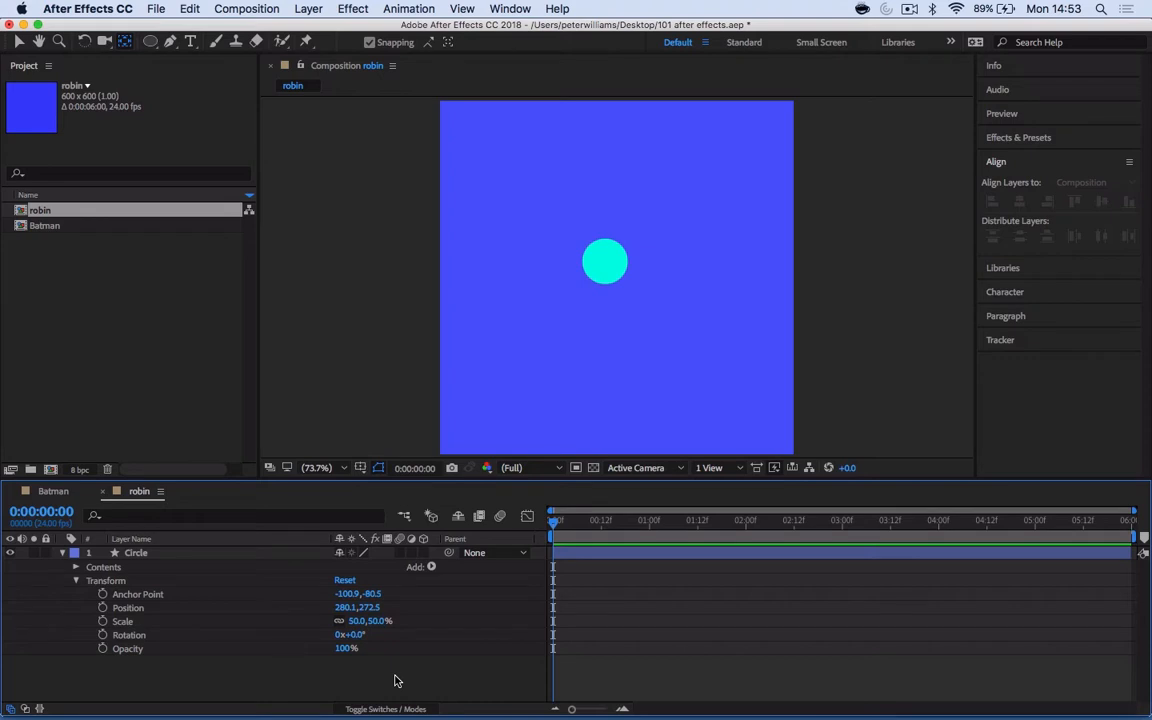
left_click(378, 622)
key("Return")
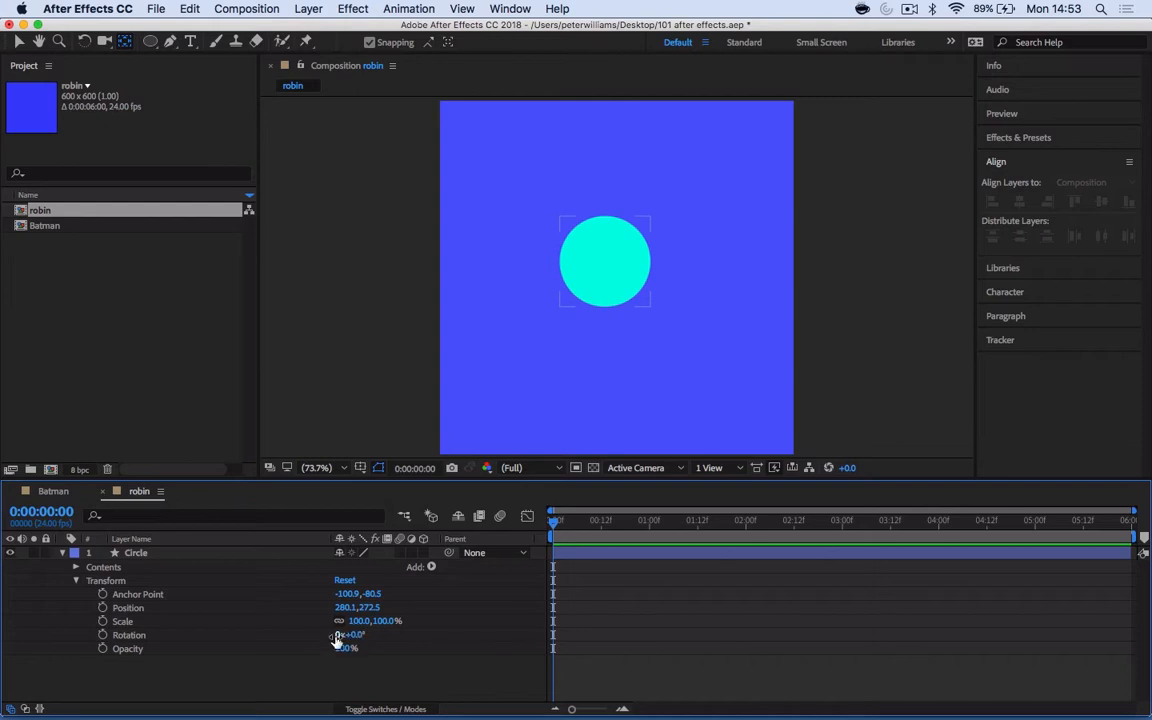
- Try rotating the circle by one revolution plus 2° and by 20 revolutions
left_click(339, 635)
key("Return")
left_click_drag(355, 634, 645, 634)
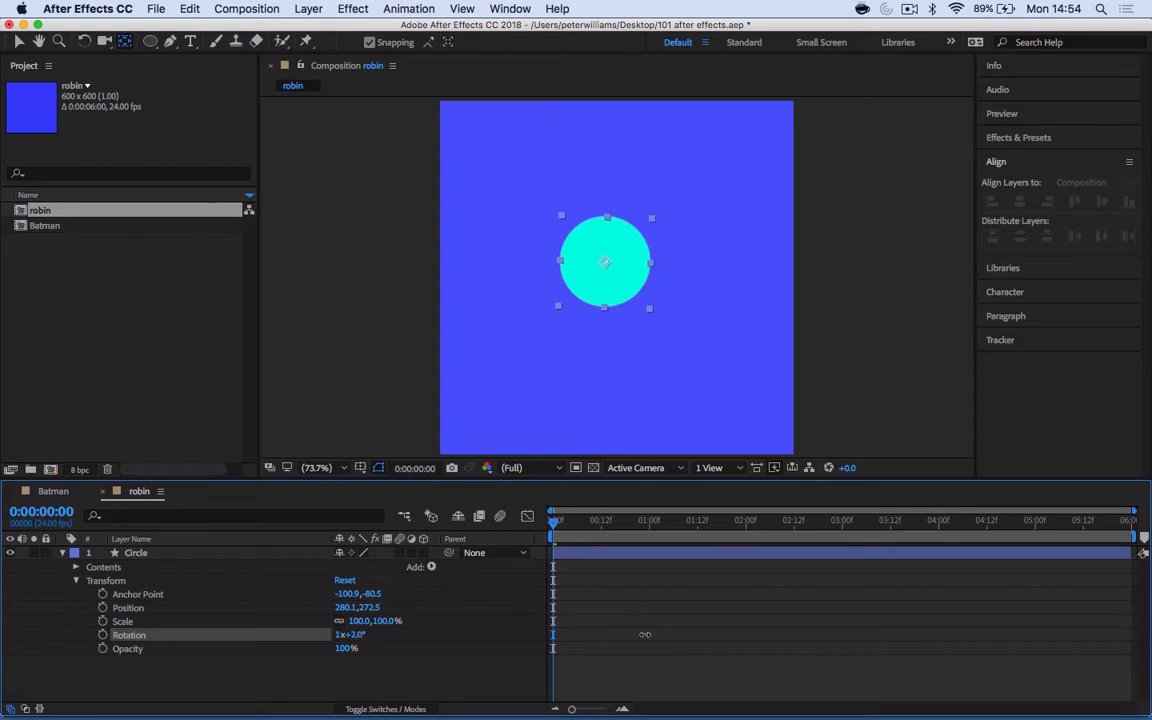
left_click(342, 635)
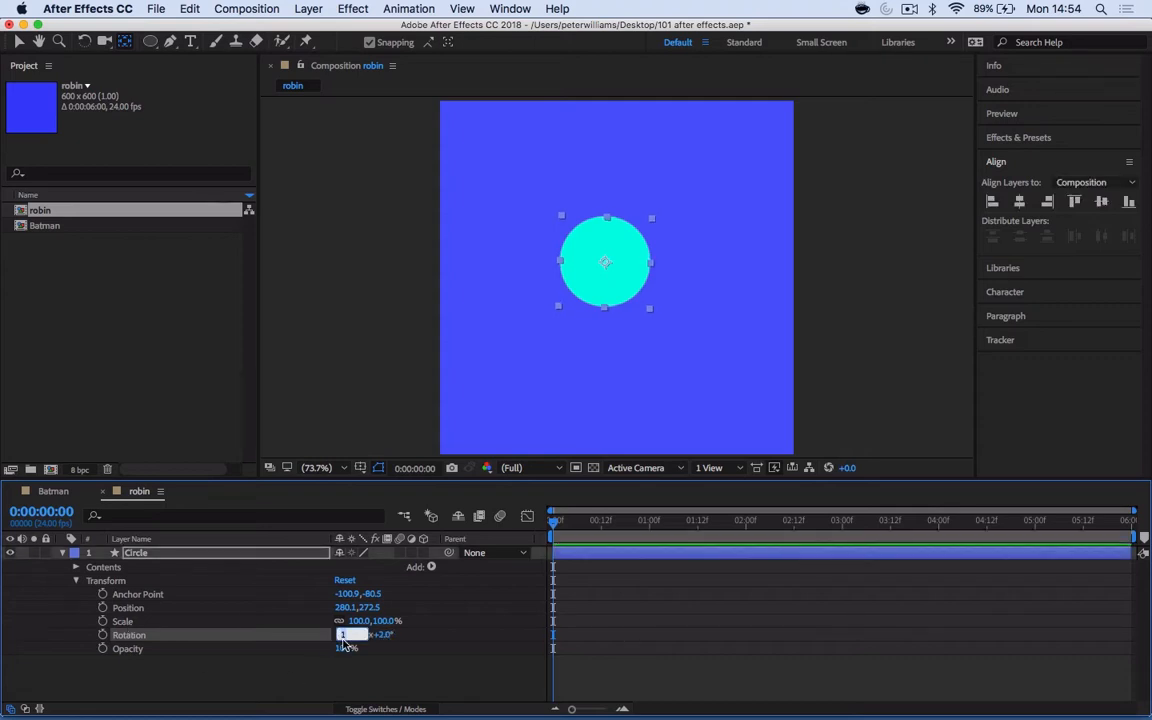
type("280")
left_click(441, 679)
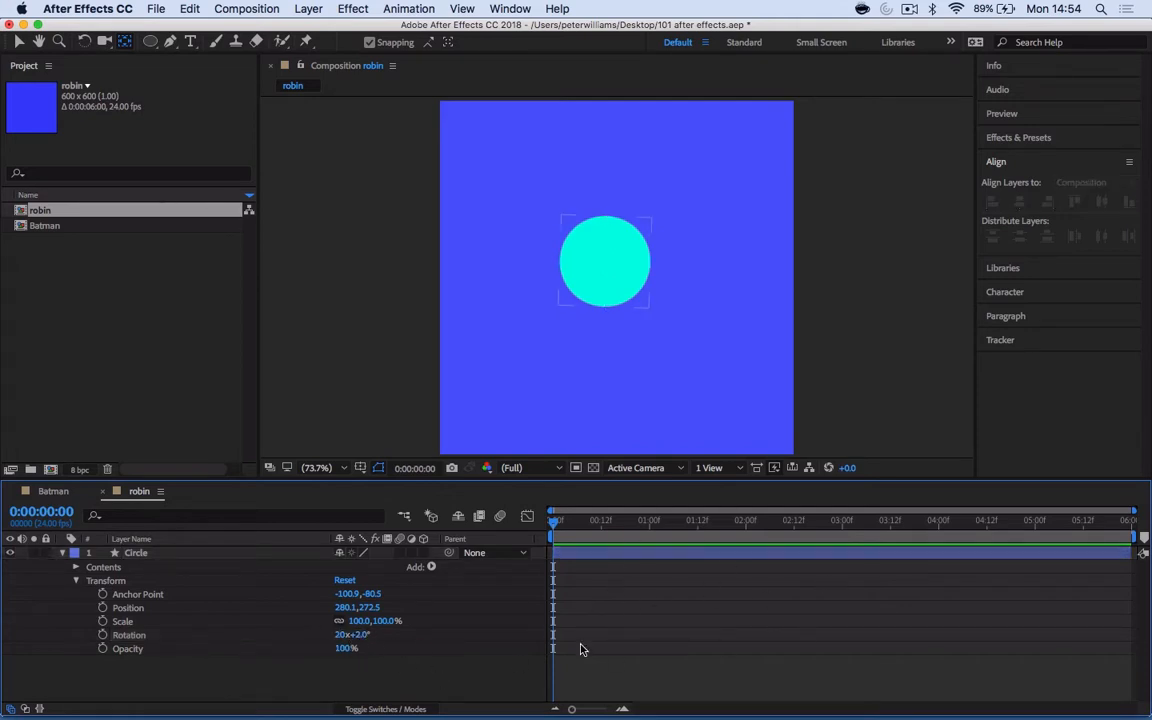
- Set the circle's rotation to 0 full revolutions and 12°
left_click(341, 635)
type("0")
key("Return")
left_click_drag(393, 638, 368, 637)
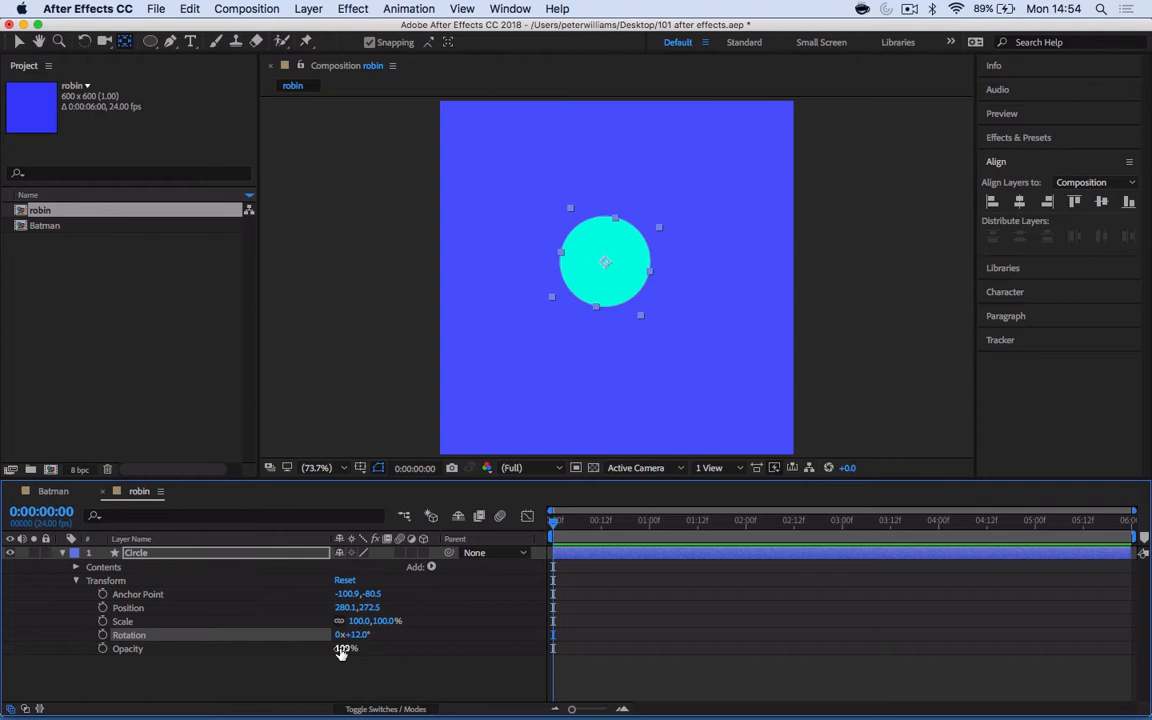
- Try changing the circle's opacity and return it to 100%
mouse_move(342, 650)
left_mouse_down()
mouse_move(255, 648)
mouse_move(355, 657)
left_mouse_up()
left_click(353, 680)
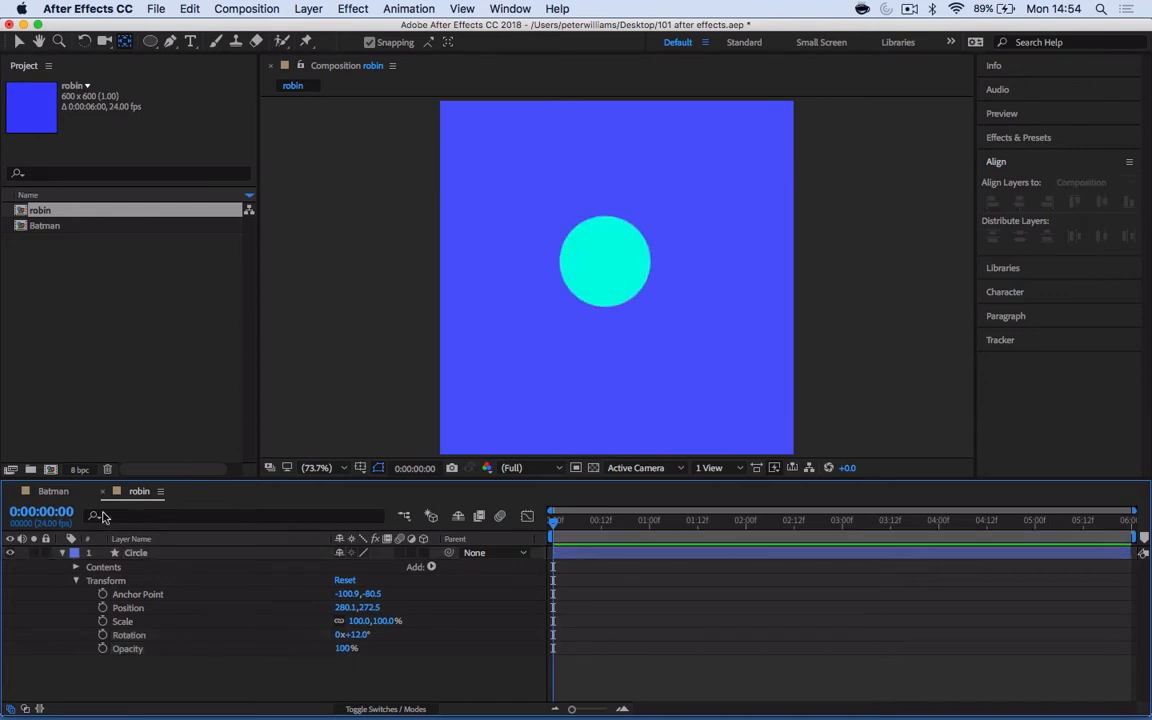
- Collapse the Circle layer and reveal its Position, Scale, Rotation and Opacity properties one at a time, ending on Opacity
left_click(163, 555)
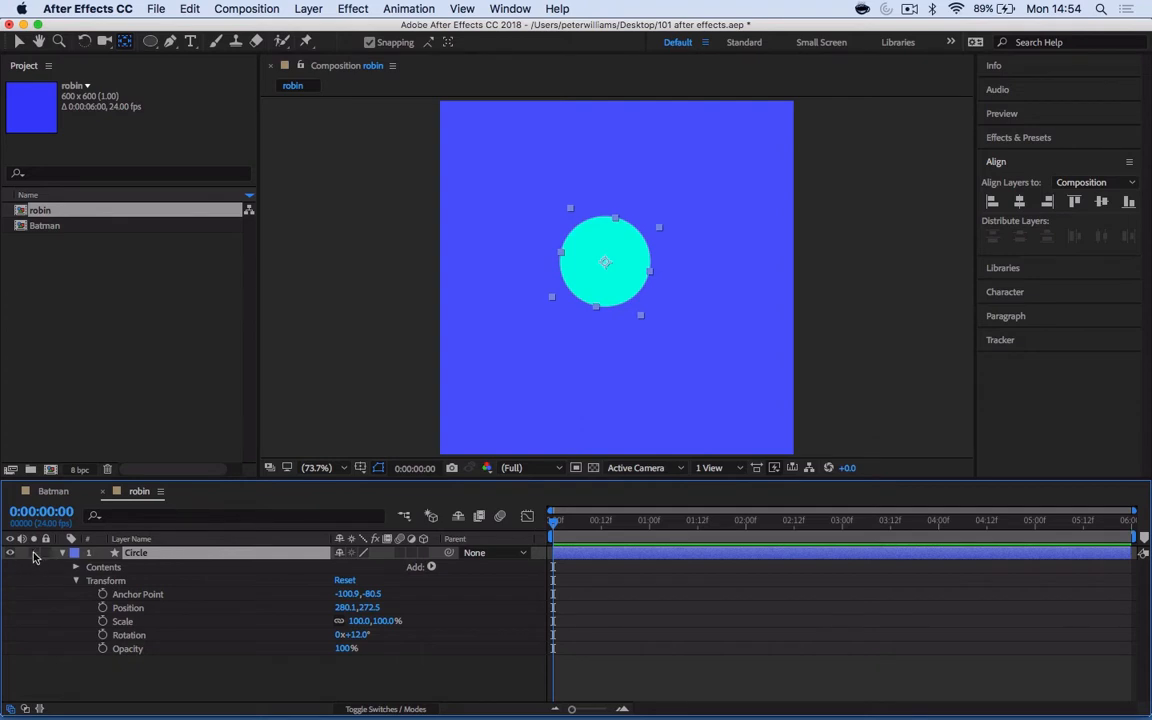
left_click(63, 554)
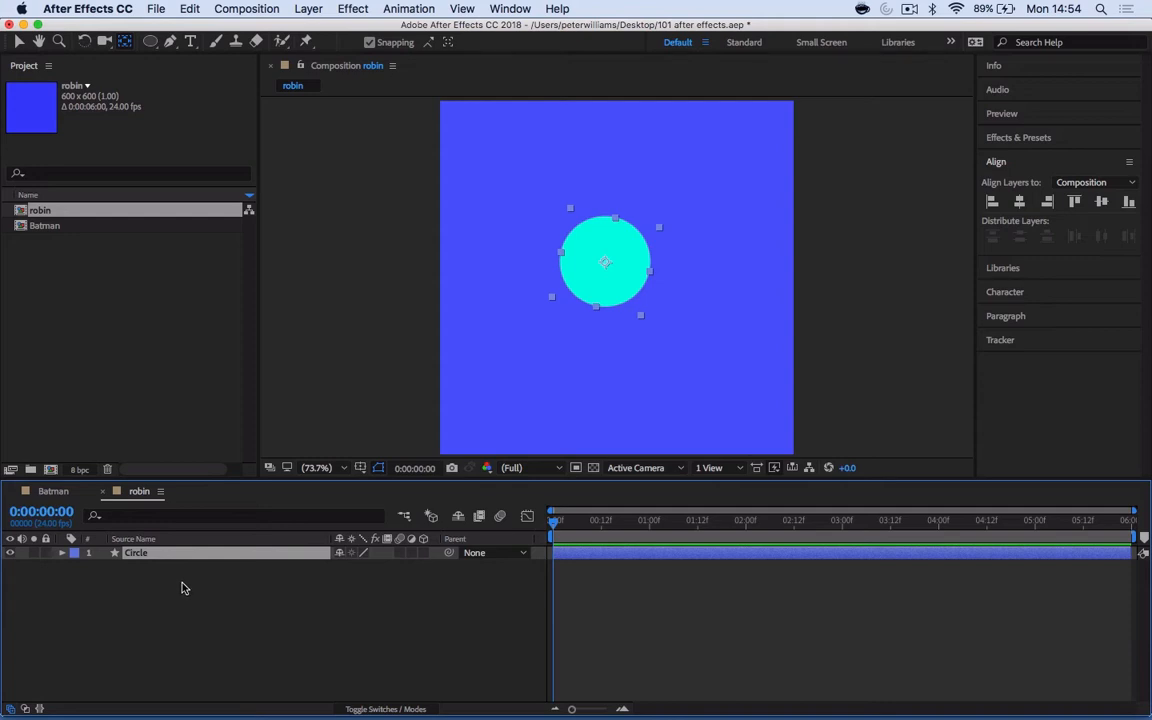
key("p")
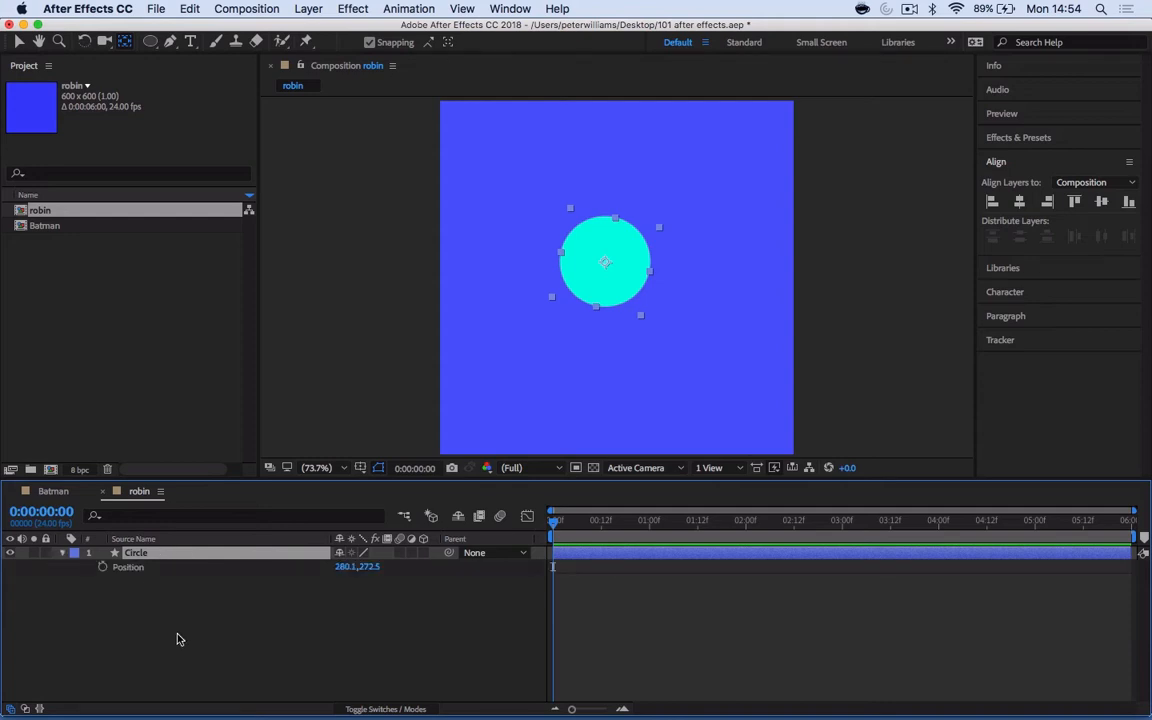
key("s")
key("r")
key("t")
key("p")
key("s")
key("r")
key("t")
- Try out the Pan Behind (Anchor Point) tool on the circle's anchor point
left_click(120, 41)
mouse_move(605, 263)
left_mouse_down()
mouse_move(656, 236)
mouse_move(602, 263)
left_mouse_up()
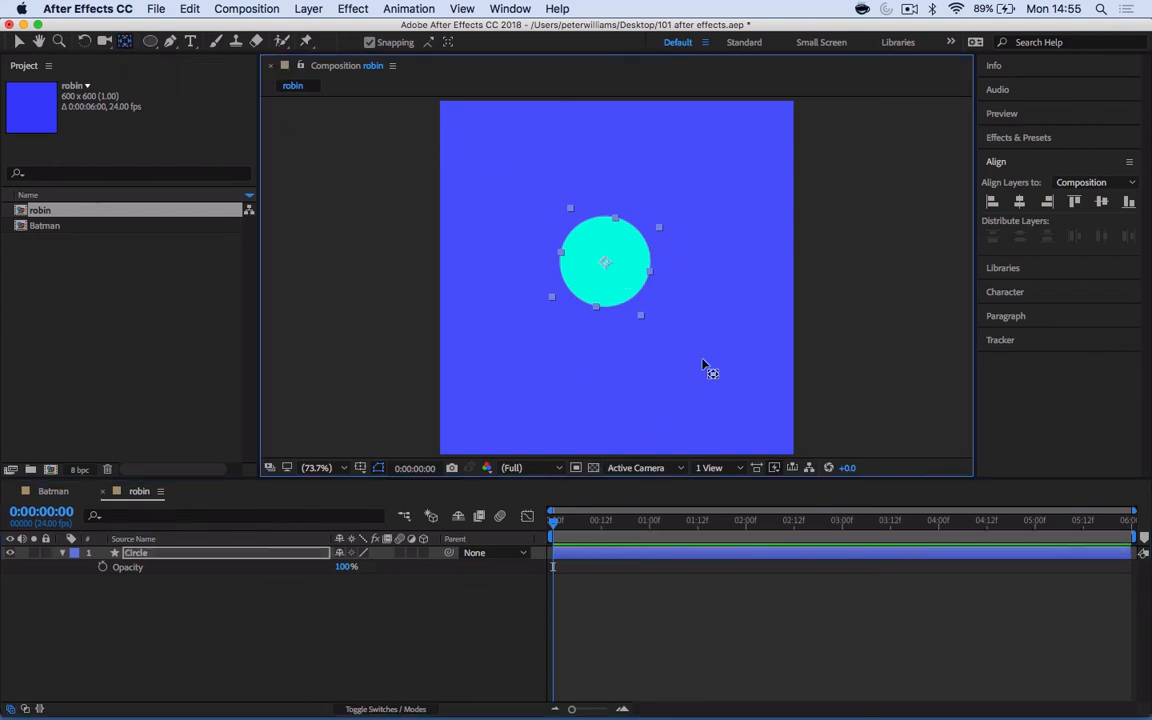